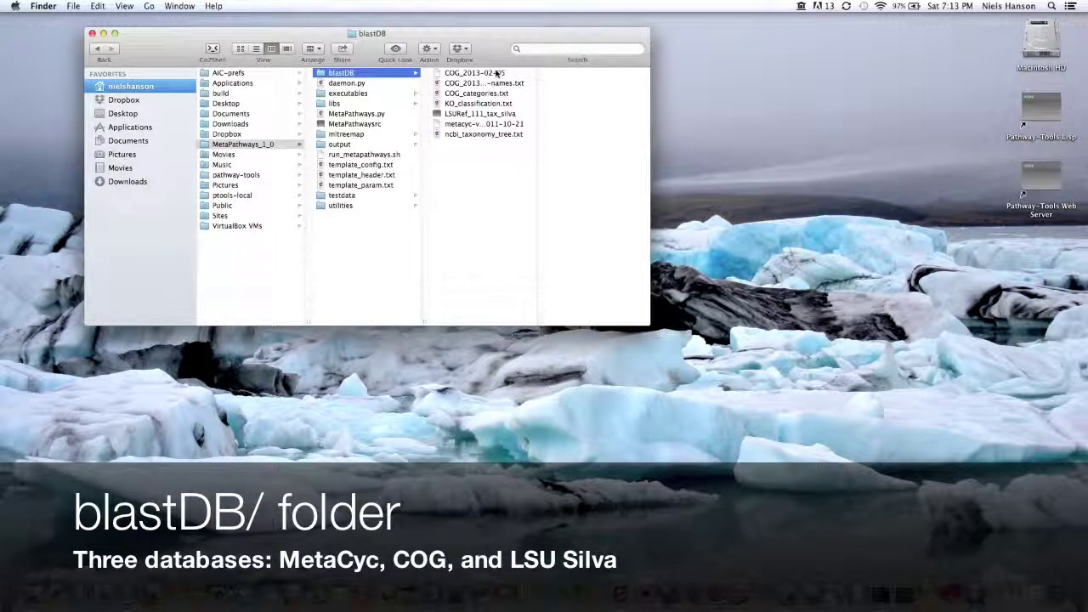
# Select the COG_2013-02-05 file in MetaPathways_1_0 > blastDB to view its details
pyautogui.click(498, 74)
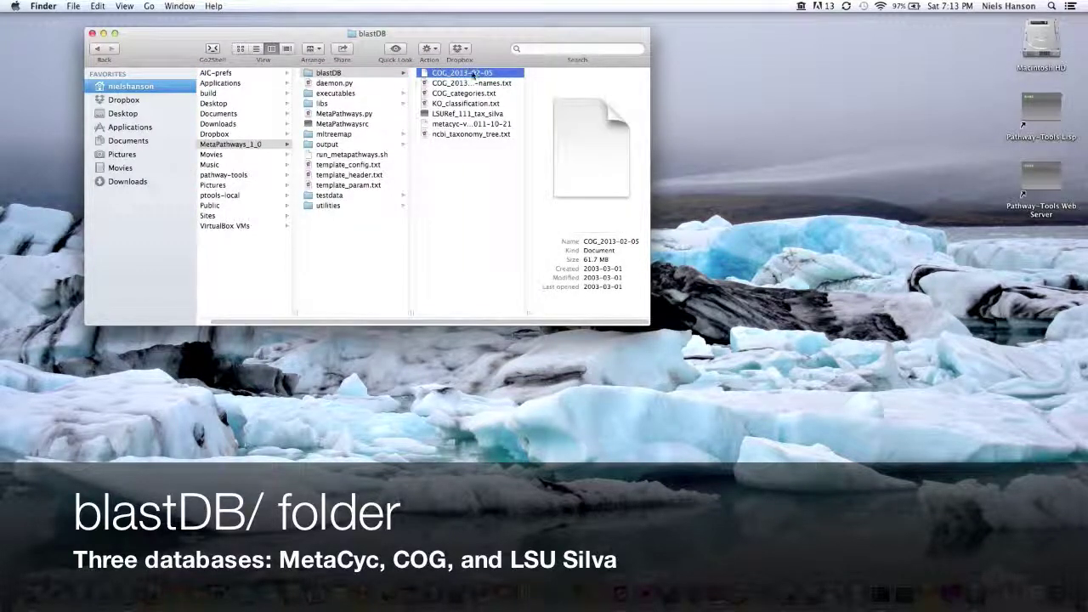
pyautogui.click(466, 114)
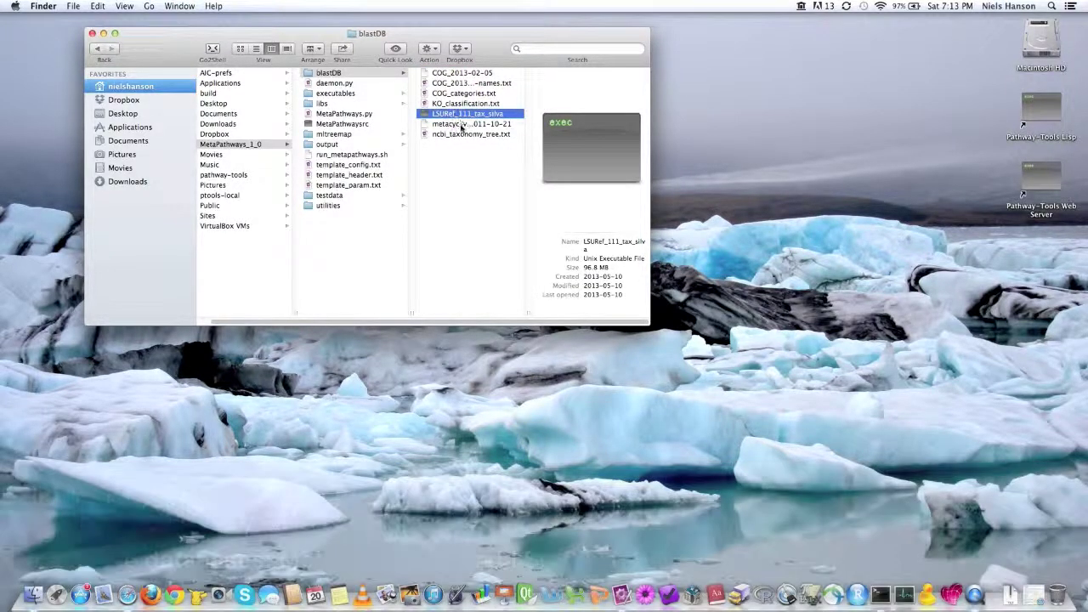
pyautogui.click(462, 125)
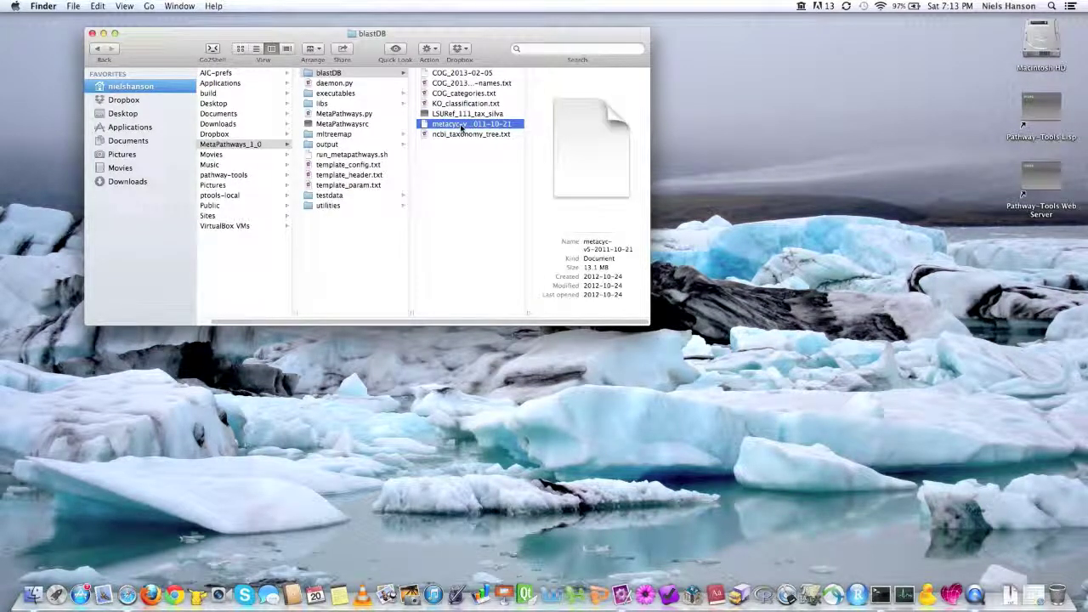
pyautogui.click(461, 125)
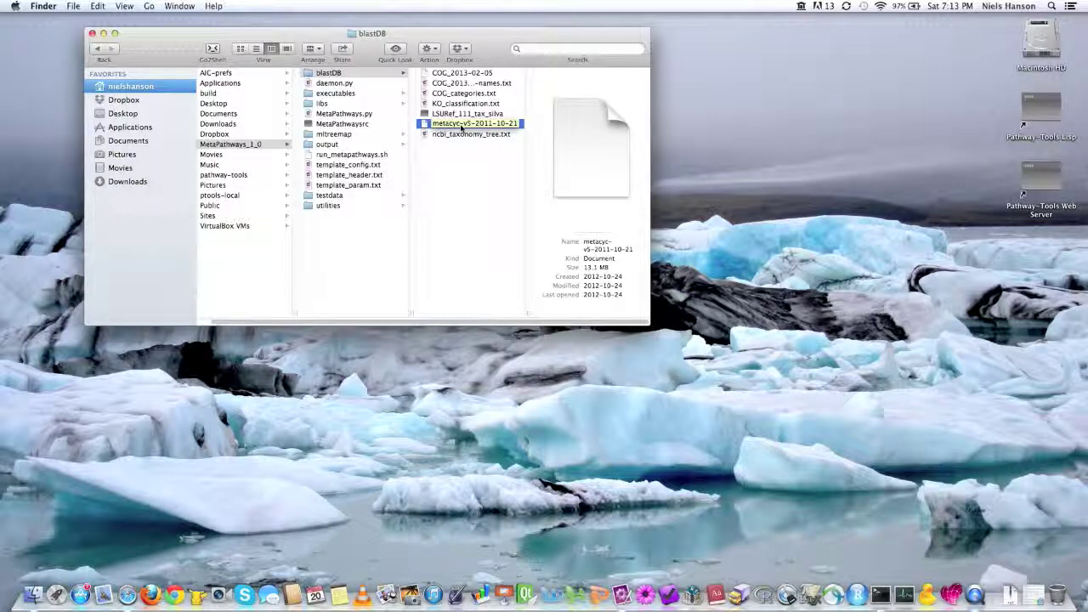
pyautogui.press('Return')
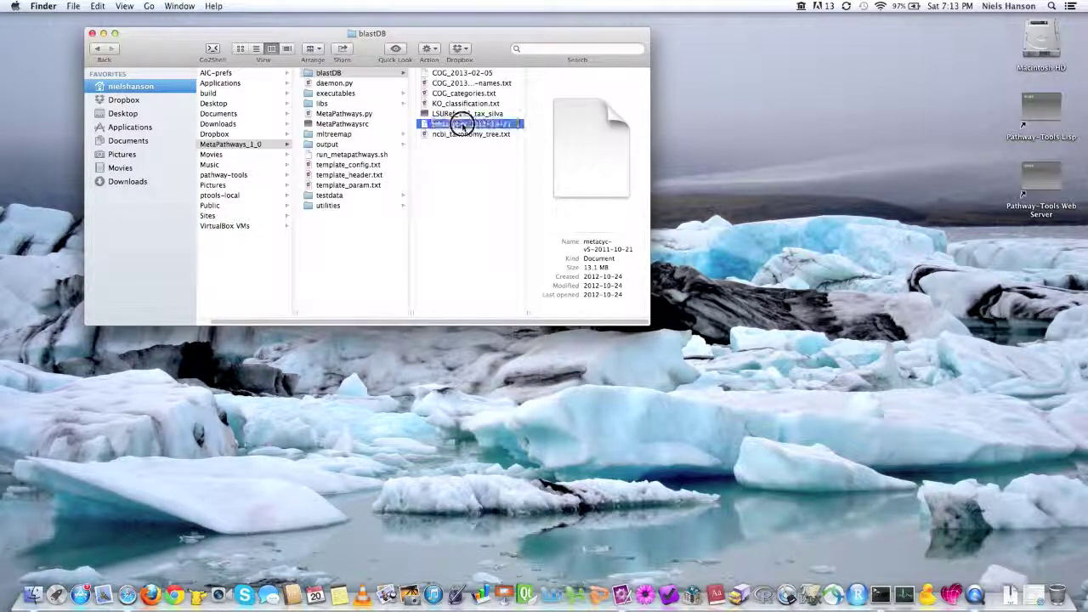
pyautogui.moveTo(462, 127); pyautogui.dragTo(621, 593)
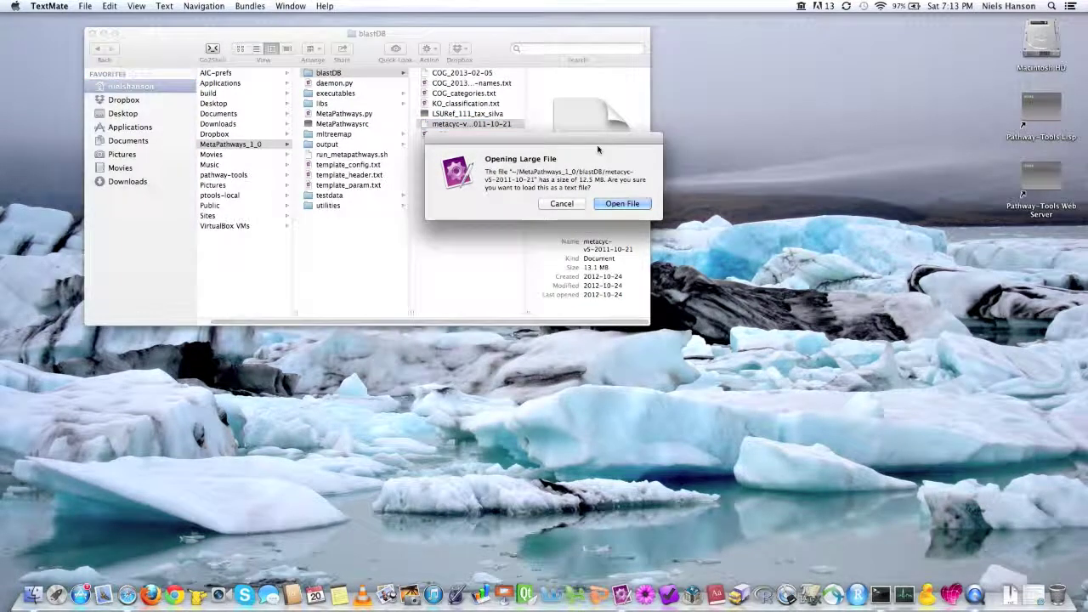
# Open the large metacyc-v5-2011-10-21 file in TextMate and inspect the first entry's header and sequence lines
pyautogui.click(622, 203)
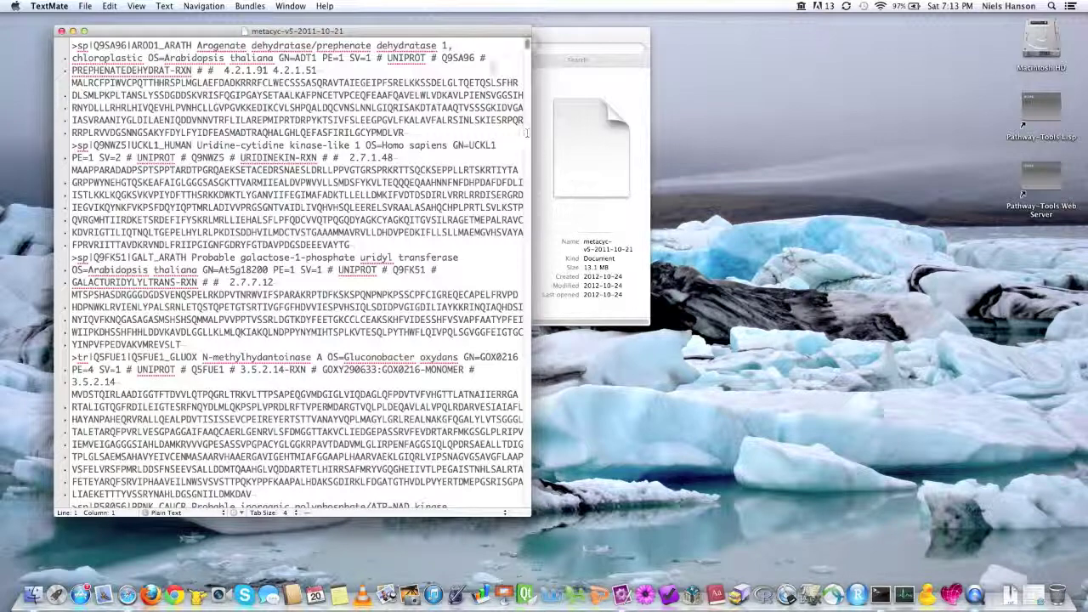
pyautogui.moveTo(470, 32); pyautogui.dragTo(590, 70)
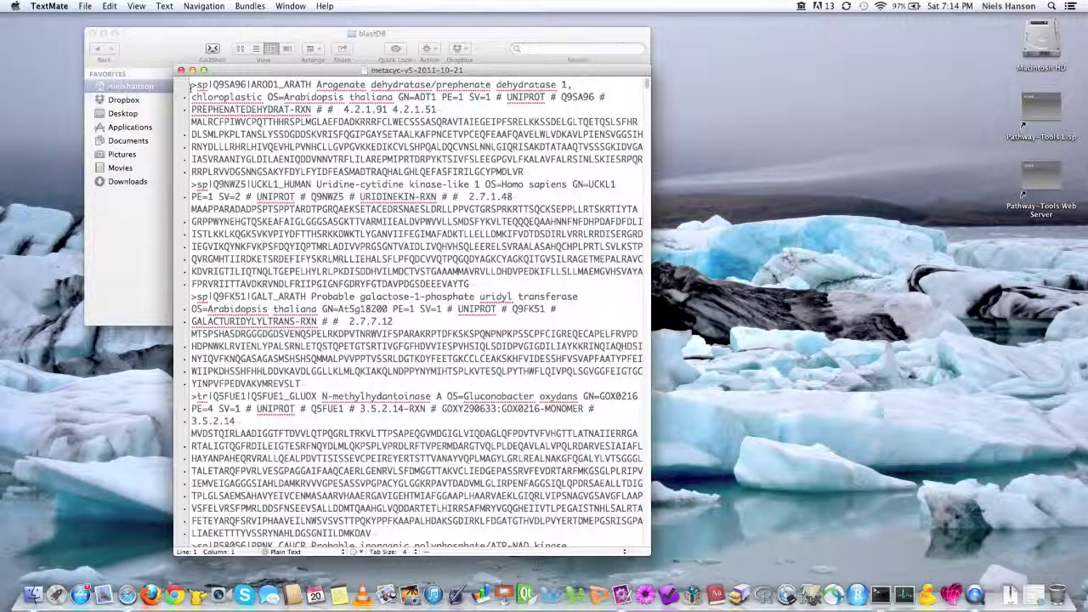
pyautogui.moveTo(190, 84)
pyautogui.mouseDown()
pyautogui.moveTo(465, 172)
pyautogui.moveTo(537, 172)
pyautogui.mouseUp()
pyautogui.click(541, 172)
pyautogui.moveTo(191, 121); pyautogui.dragTo(382, 257)
pyautogui.click(384, 259)
# Highlight the UniProt ID Q9NWZ5, then close the MetaCyc file
pyautogui.click(290, 210)
pyautogui.doubleClick(328, 196)
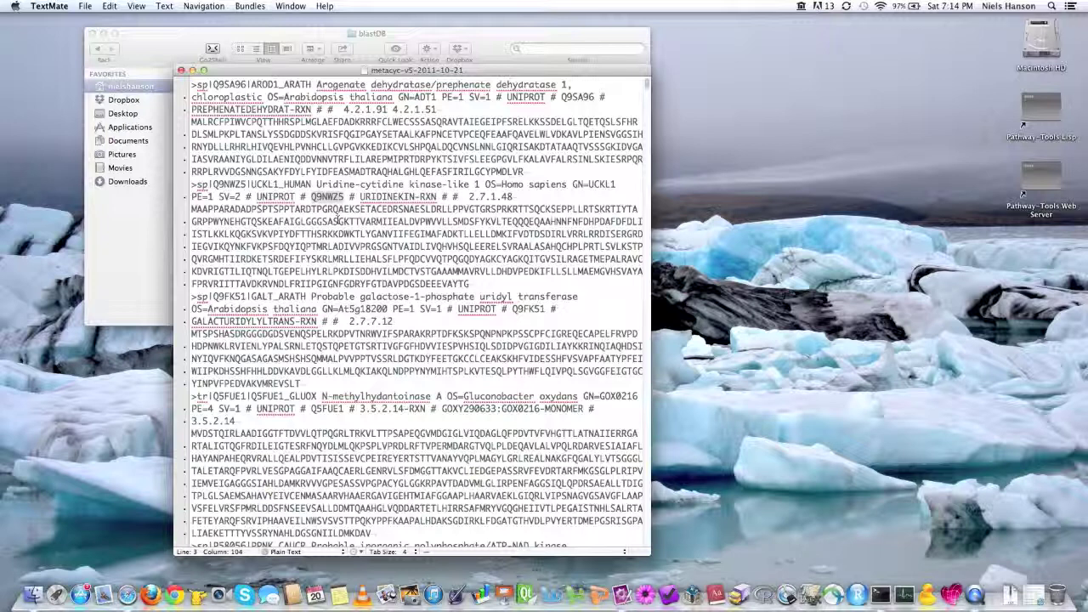
pyautogui.click(371, 219)
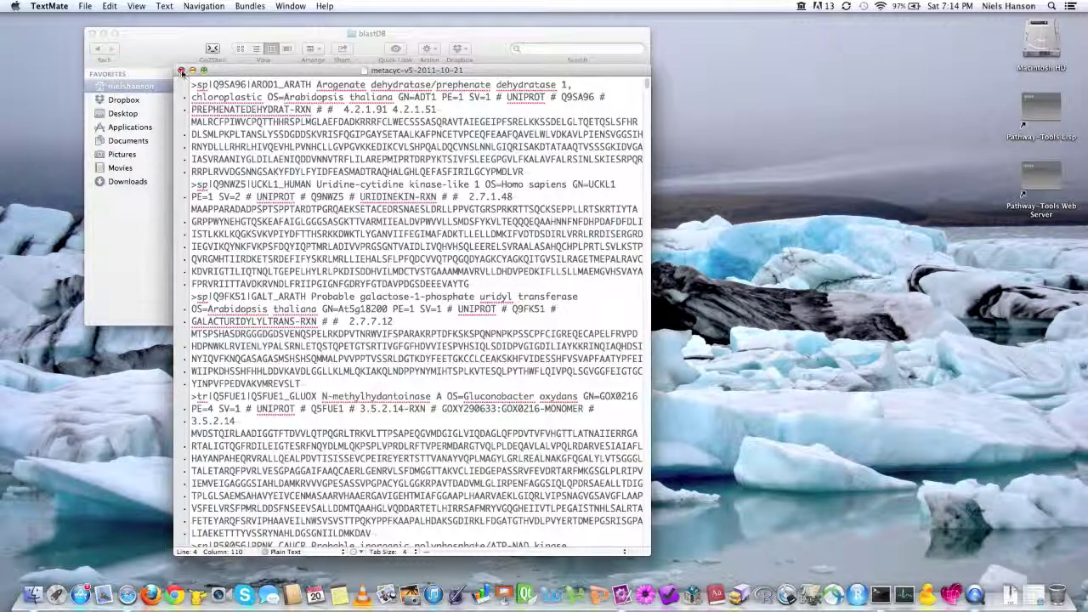
pyautogui.click(180, 72)
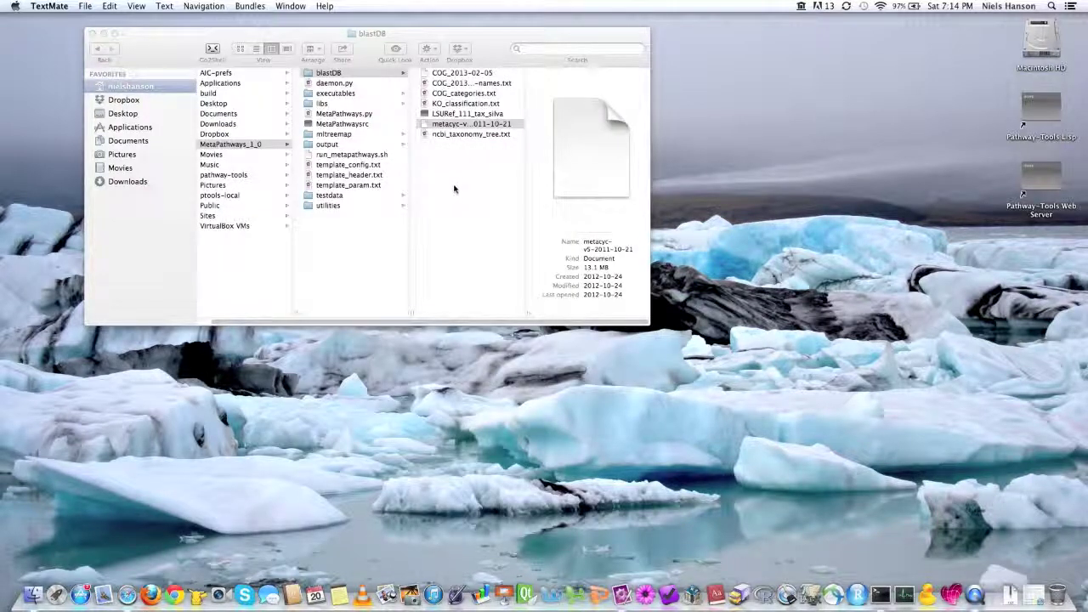
# Quit TextMate, check the LSURef_111_tax_silva file details in Finder, and return to the SILVA website
pyautogui.press('super+q')
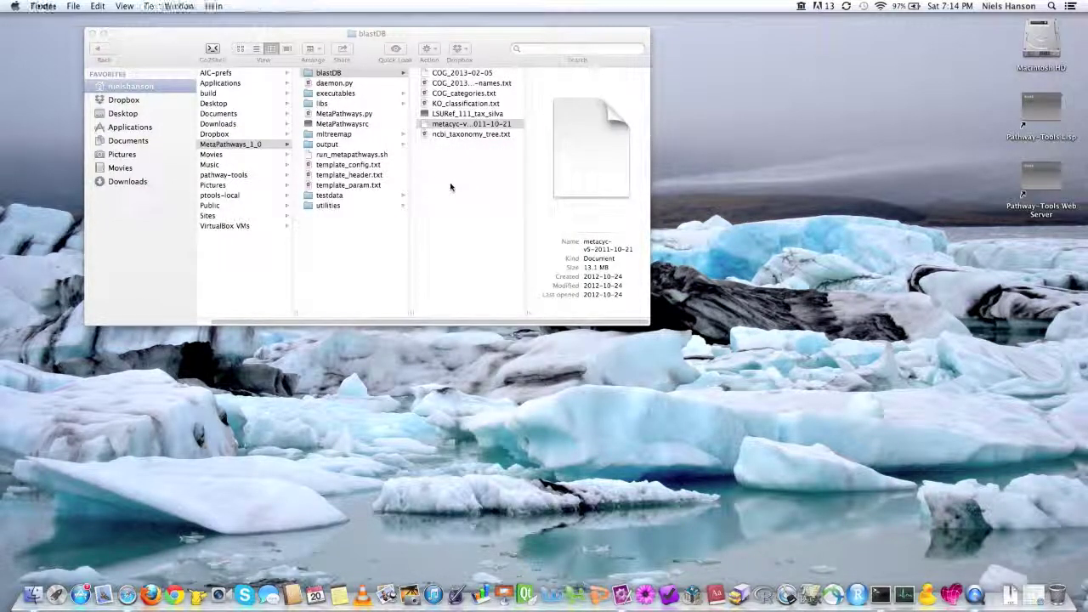
pyautogui.click(451, 186)
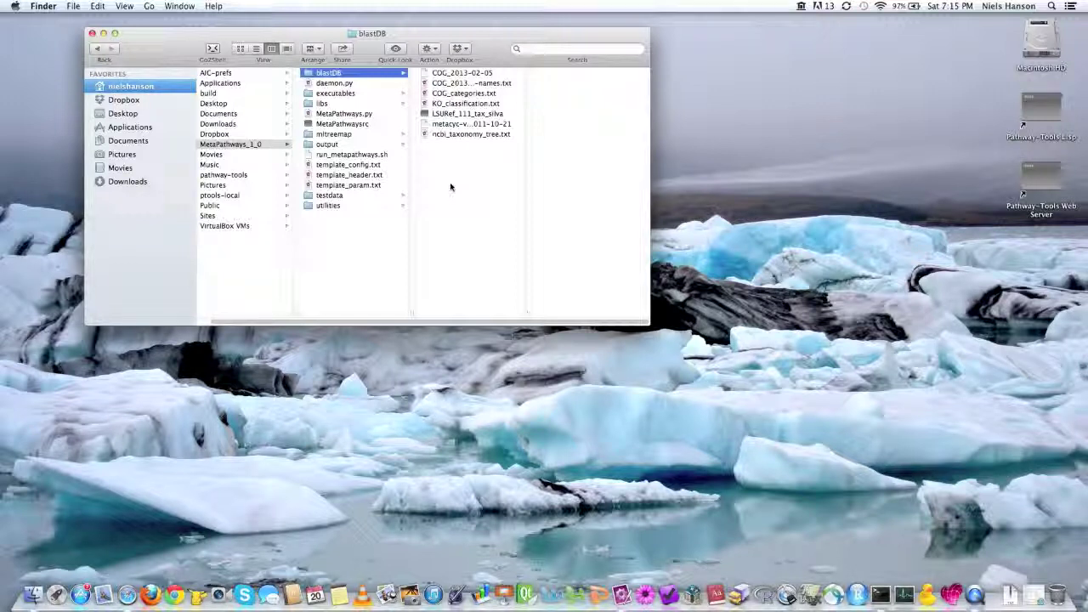
pyautogui.click(459, 114)
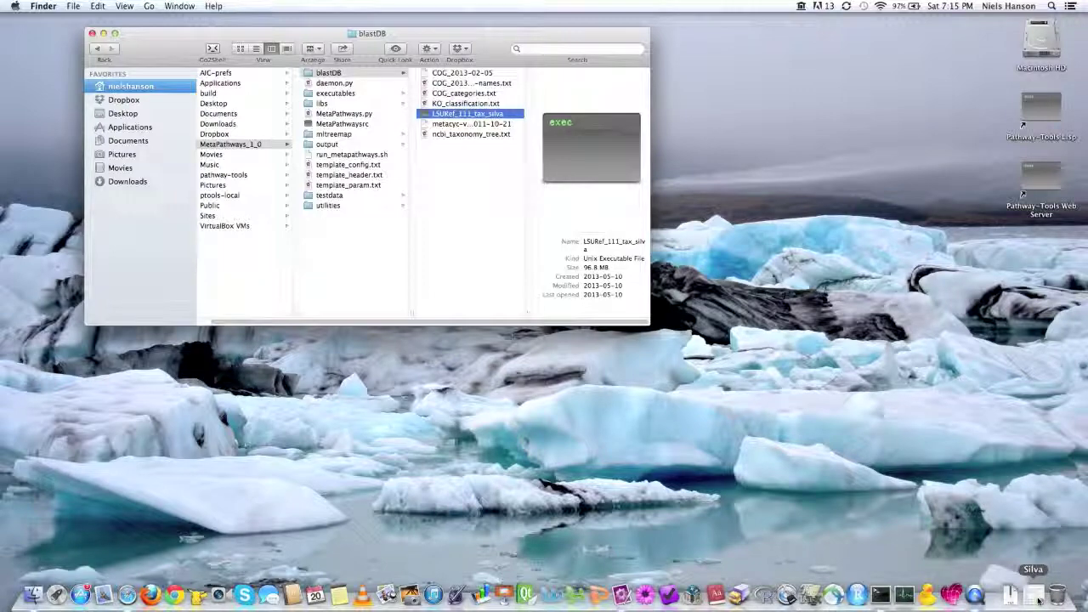
pyautogui.click(1038, 600)
# Browse the SILVA download archive to the current release's Exports folder
pyautogui.moveTo(611, 19); pyautogui.dragTo(536, 19)
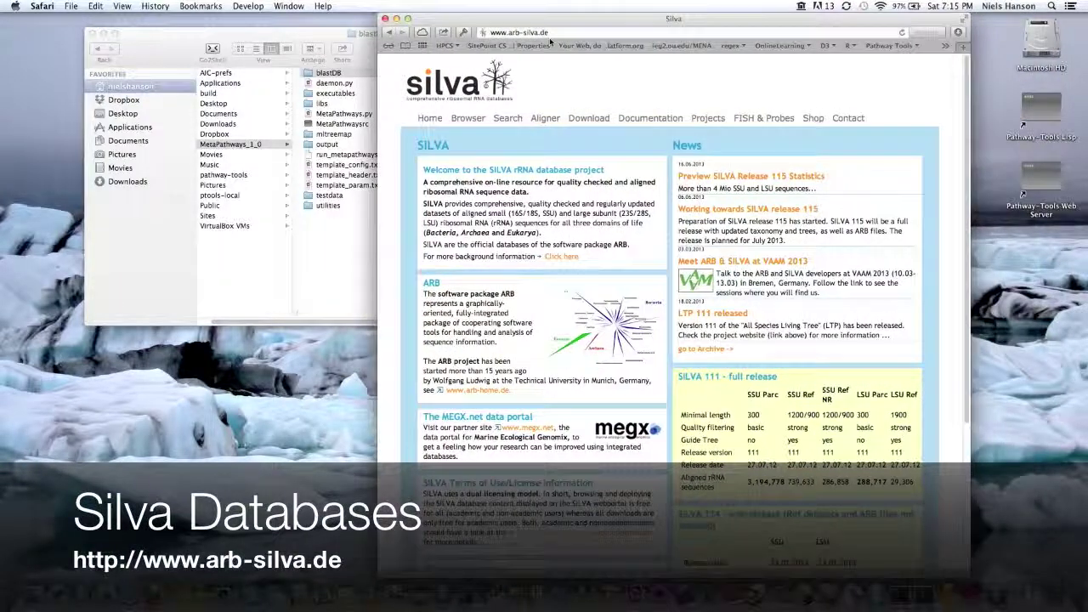
pyautogui.moveTo(585, 120)
pyautogui.moveTo(569, 17); pyautogui.dragTo(530, 17)
pyautogui.moveTo(553, 119)
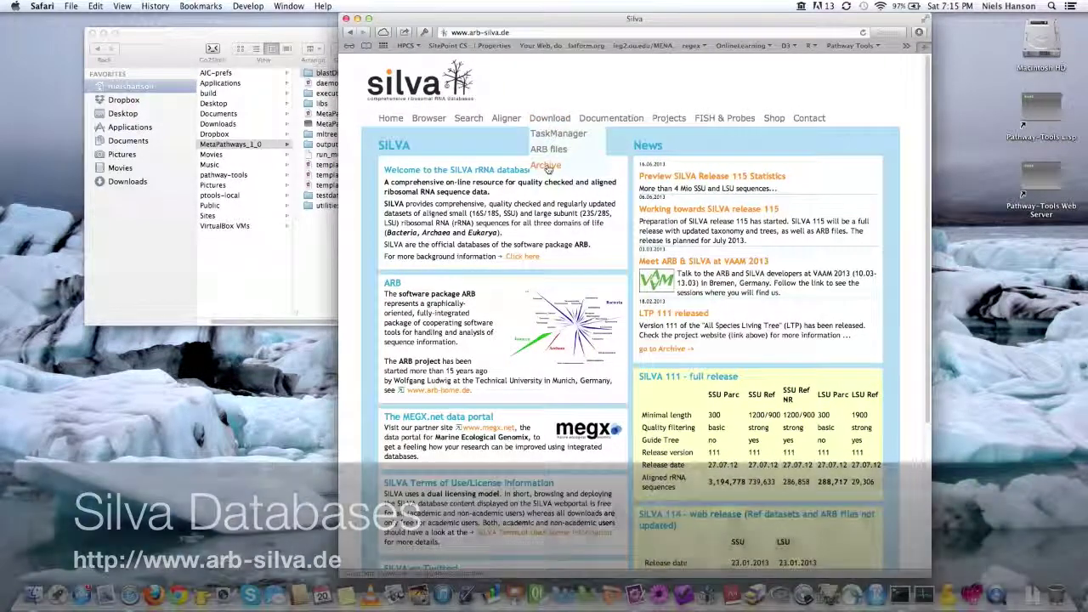
pyautogui.click(547, 167)
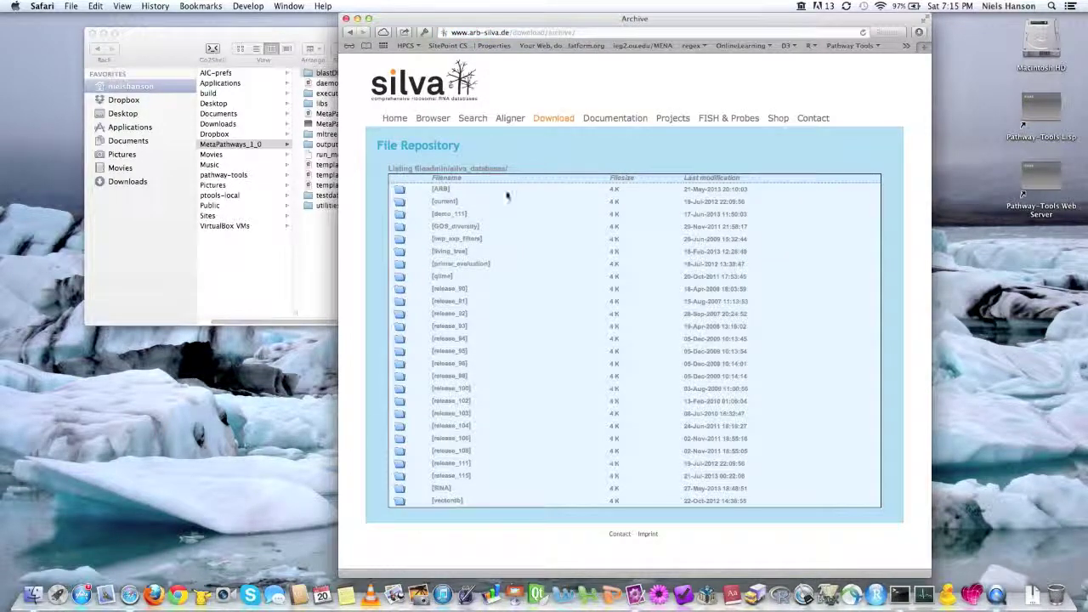
pyautogui.click(447, 203)
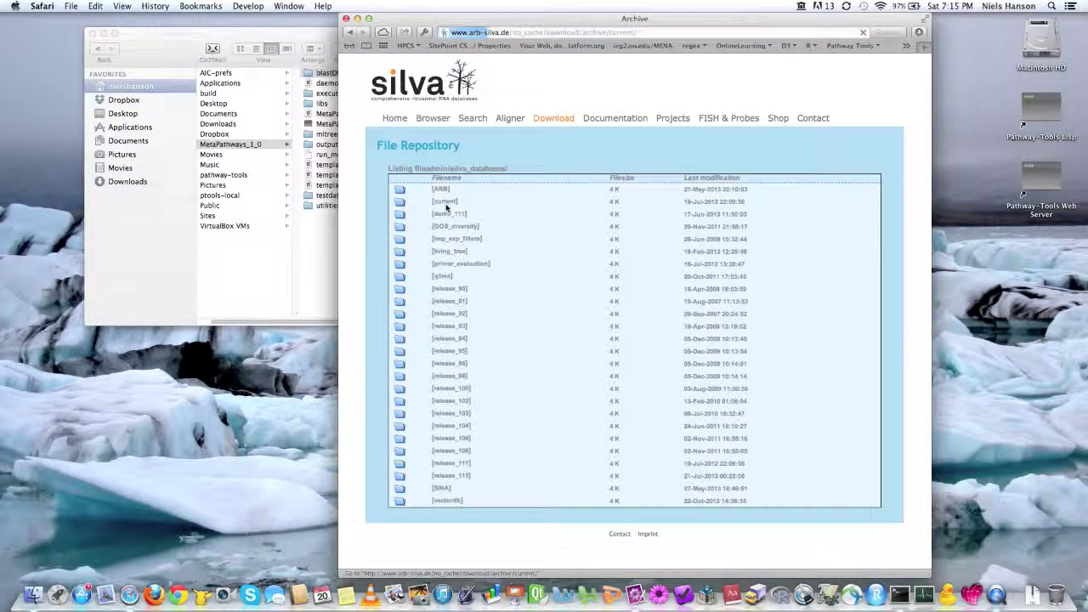
pyautogui.click(446, 215)
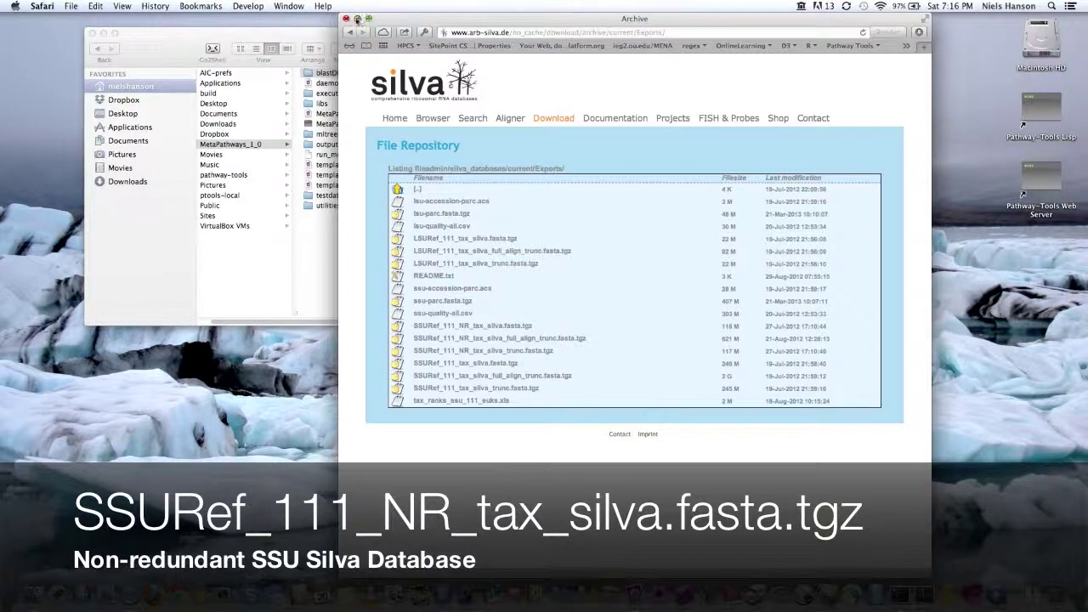
# Close Safari and show the Downloads folder in a Finder window
pyautogui.click(346, 18)
pyautogui.click(1012, 595)
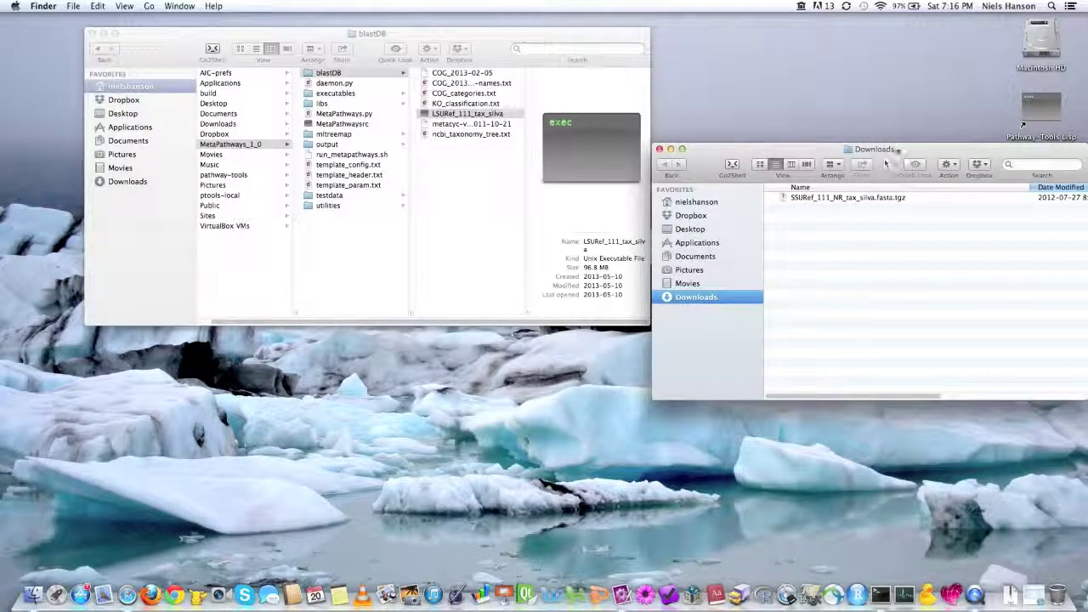
pyautogui.moveTo(910, 154); pyautogui.dragTo(829, 270)
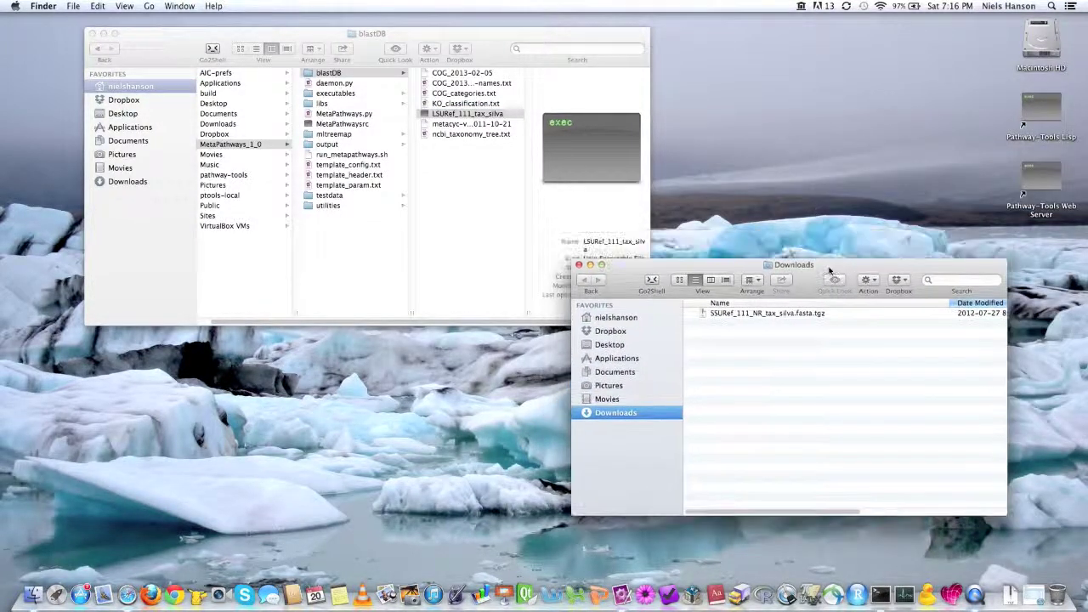
# Extract SSURef_111_NR_tax_silva.fasta.tgz and move the resulting .fasta file into blastDB
pyautogui.click(792, 316)
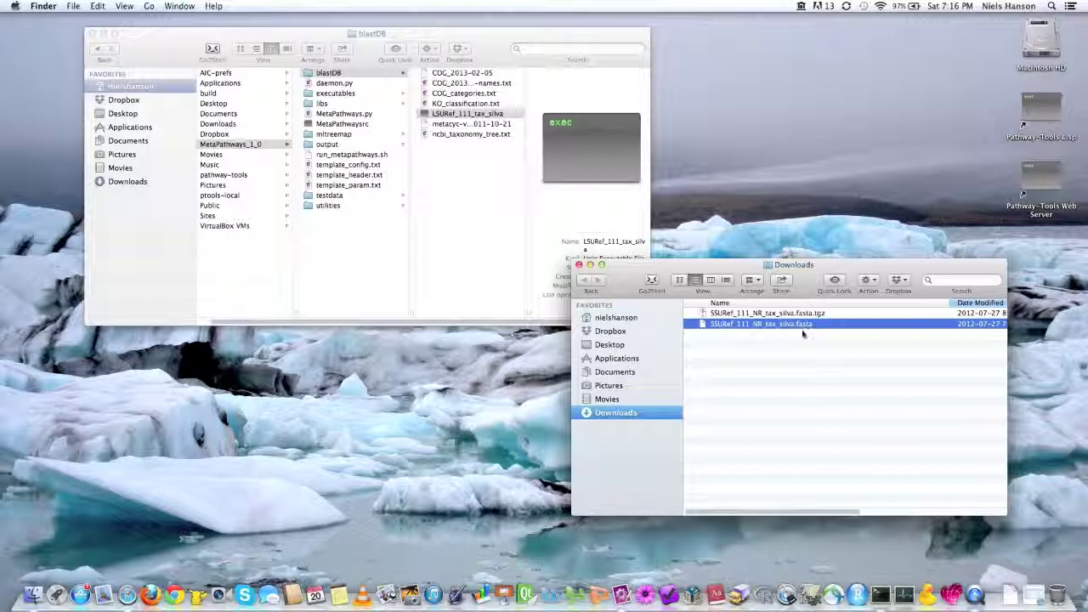
pyautogui.click(792, 328)
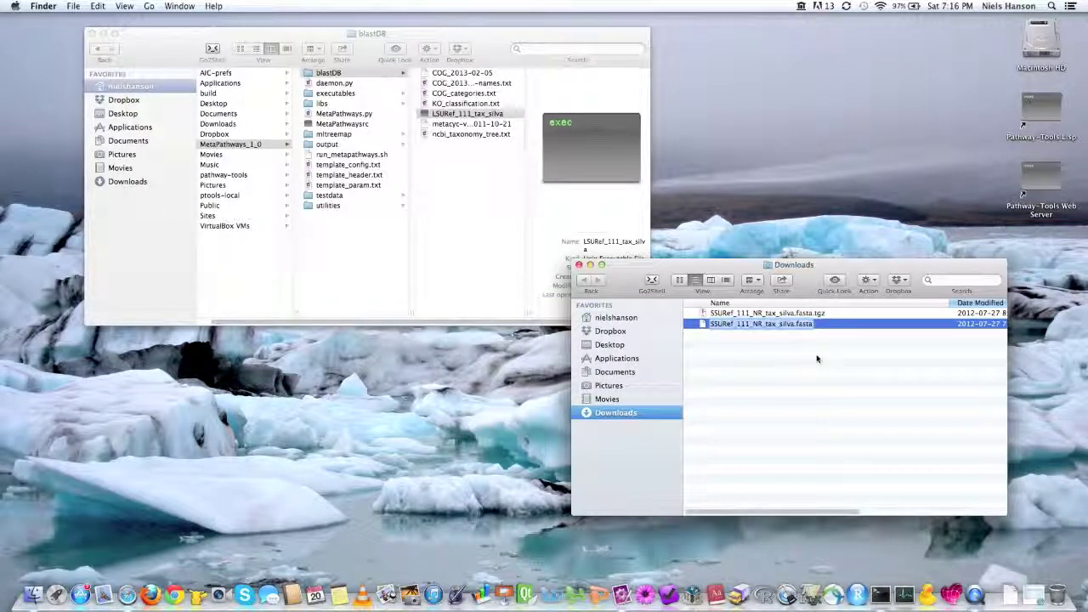
pyautogui.click(807, 351)
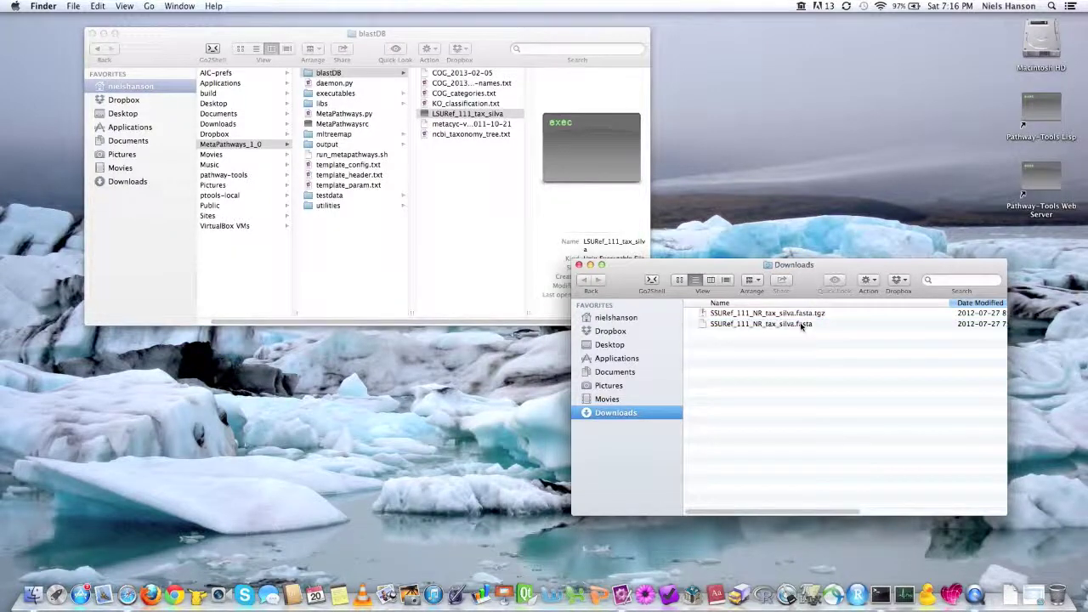
pyautogui.click(801, 328)
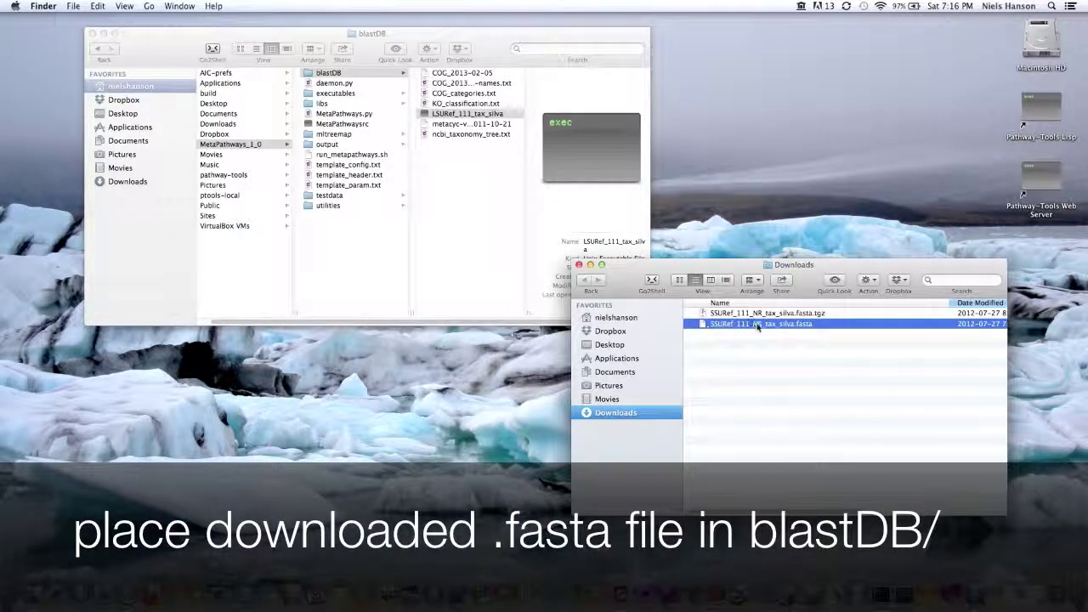
pyautogui.moveTo(760, 328); pyautogui.dragTo(484, 187)
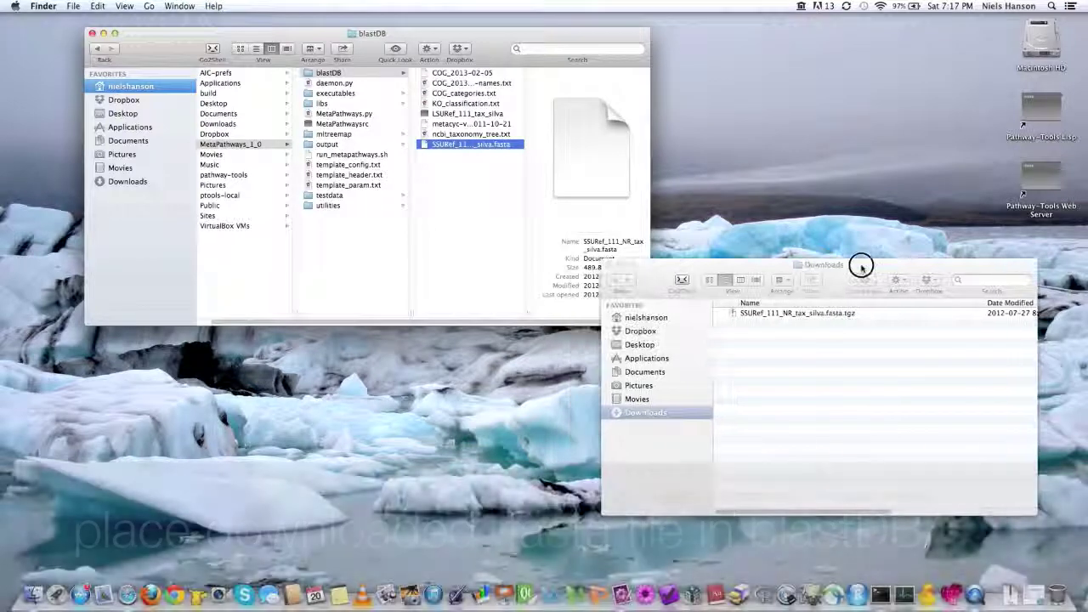
# Close the Downloads window and rename the blastDB file to SSURef_111_NR_tax_silva
pyautogui.click(626, 273)
pyautogui.click(625, 266)
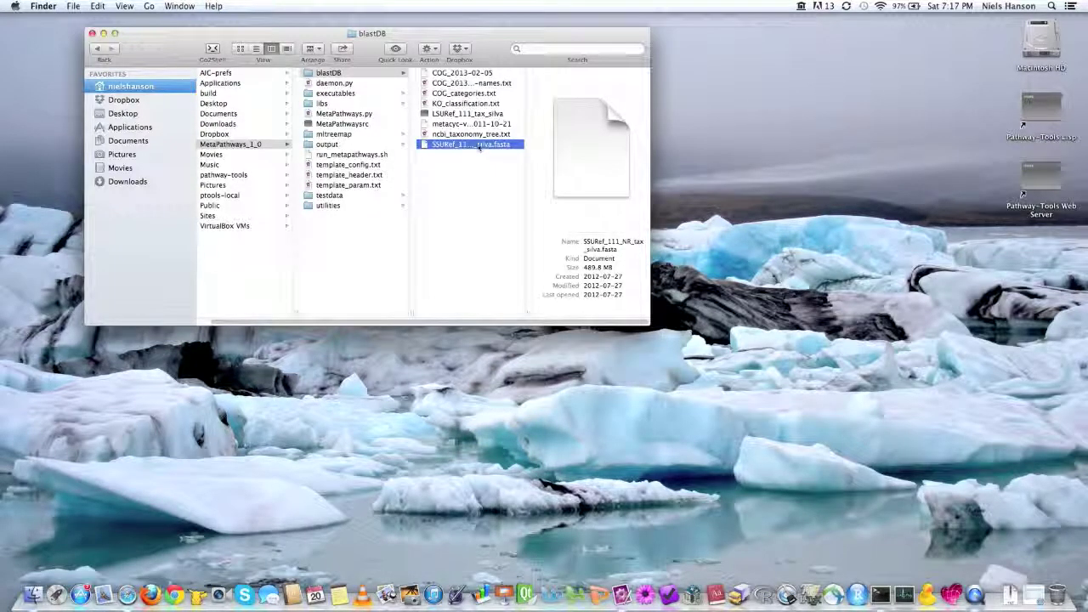
pyautogui.press('Return')
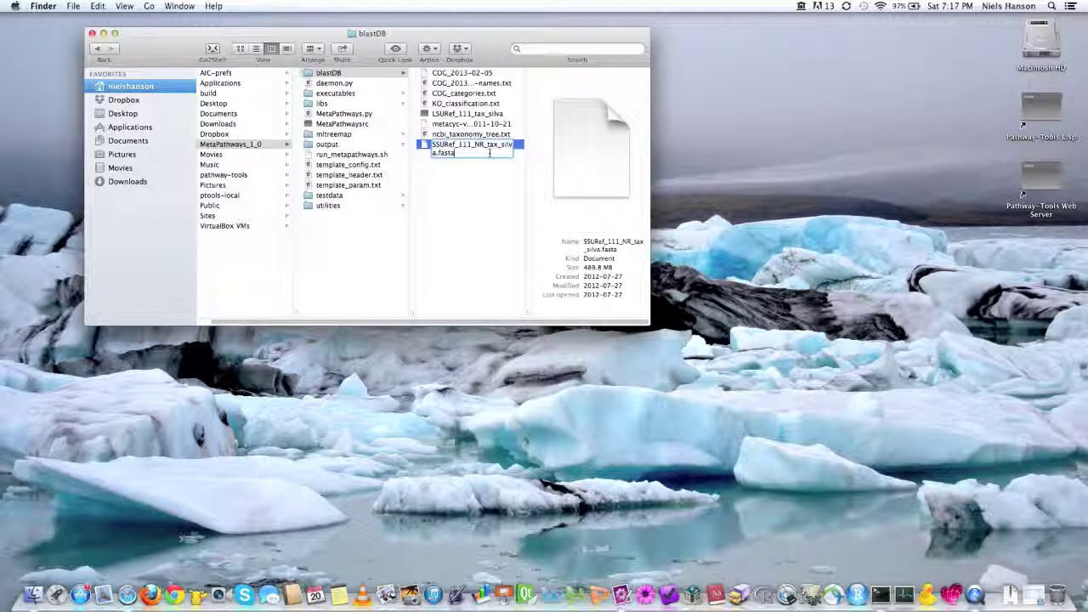
pyautogui.press('BackSpace')
pyautogui.press('BackSpace')
pyautogui.press('BackSpace')
pyautogui.press('BackSpace')
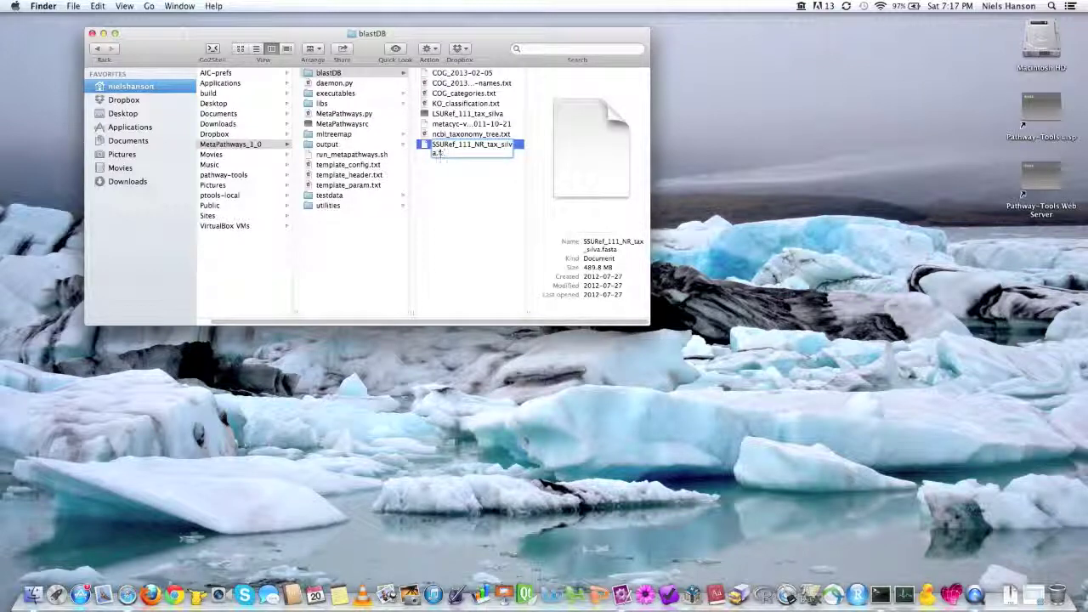
pyautogui.press('BackSpace')
pyautogui.press('BackSpace')
pyautogui.press('Return')
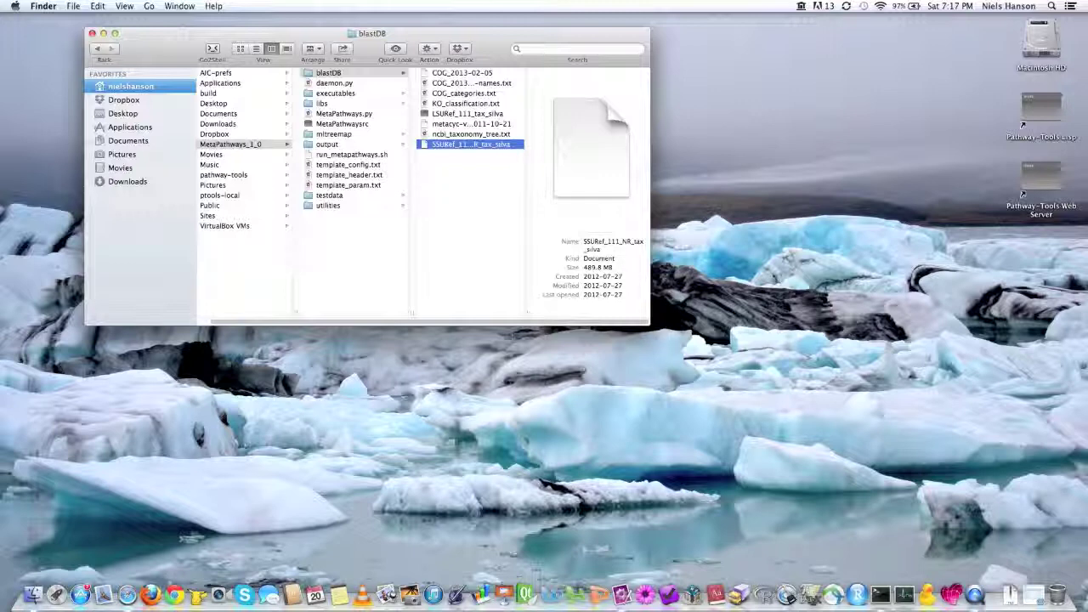
# Select the renamed SSURef_111_NR_tax_silva file in blastDB to verify it
pyautogui.click(486, 166)
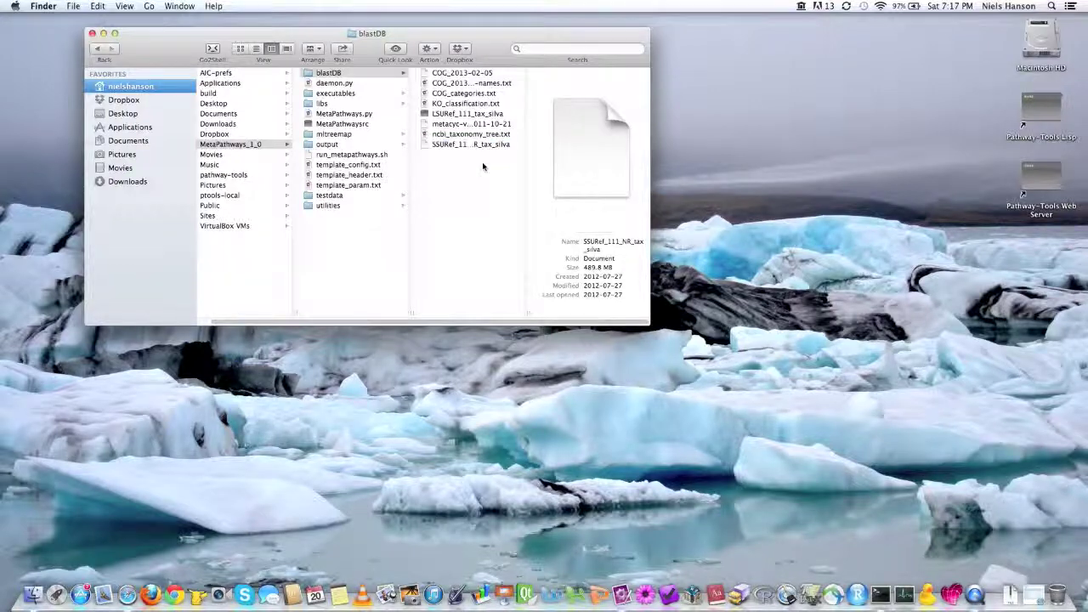
pyautogui.click(473, 146)
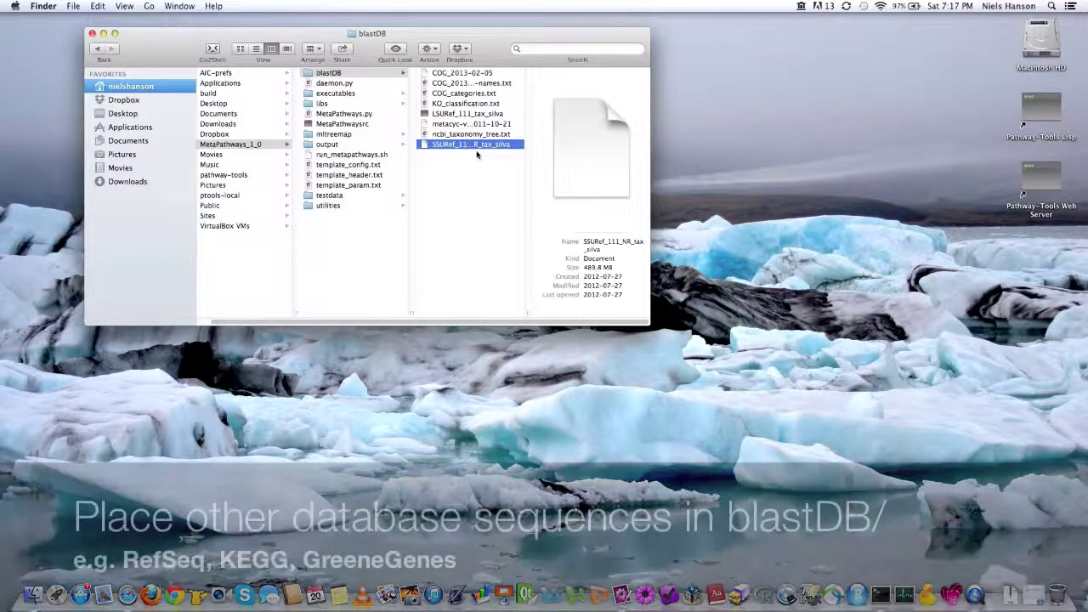
pyautogui.click(475, 186)
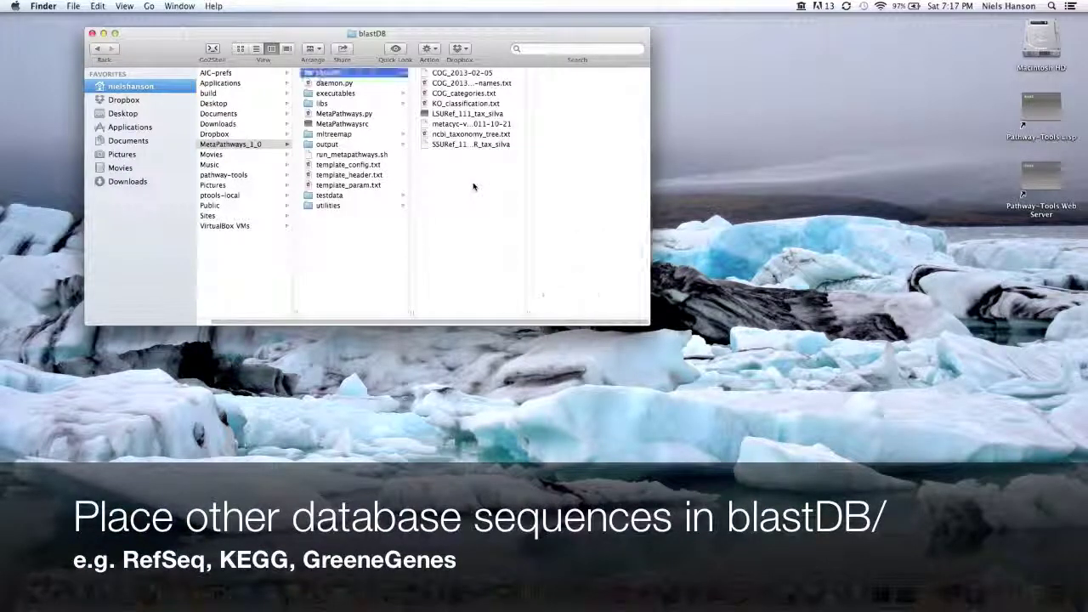